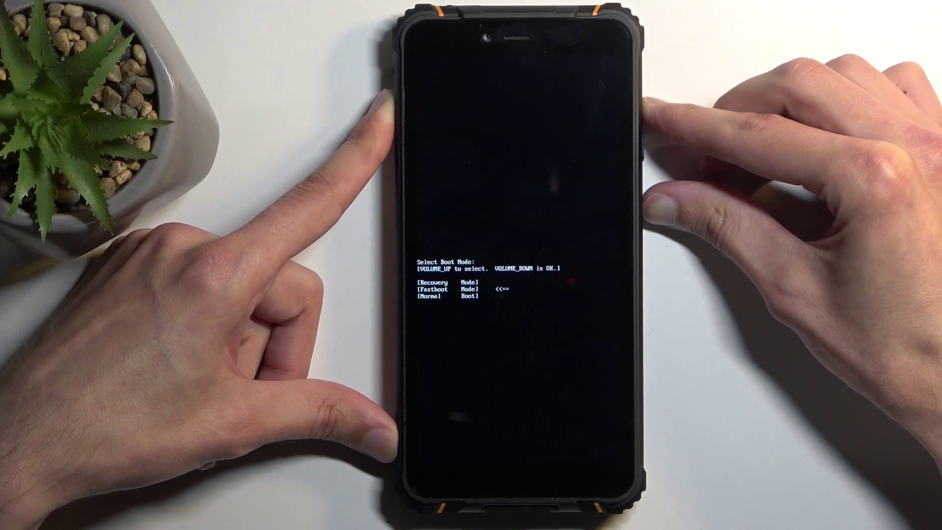
Select Recovery Mode in the boot menu with Volume Up and confirm with Volume Down
{"action": "key", "text": "Up"}
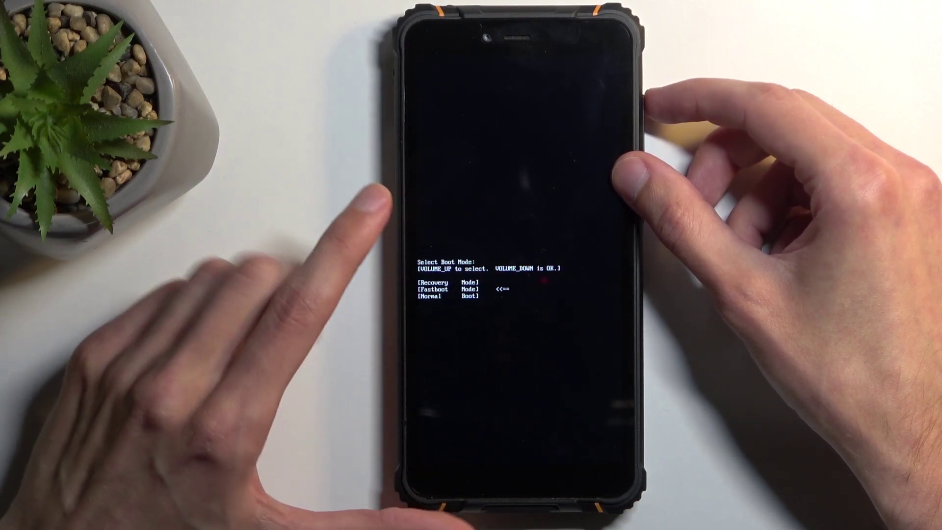
{"action": "key", "text": "XF86AudioRaiseVolume"}
{"action": "key", "text": "XF86AudioRaiseVolume"}
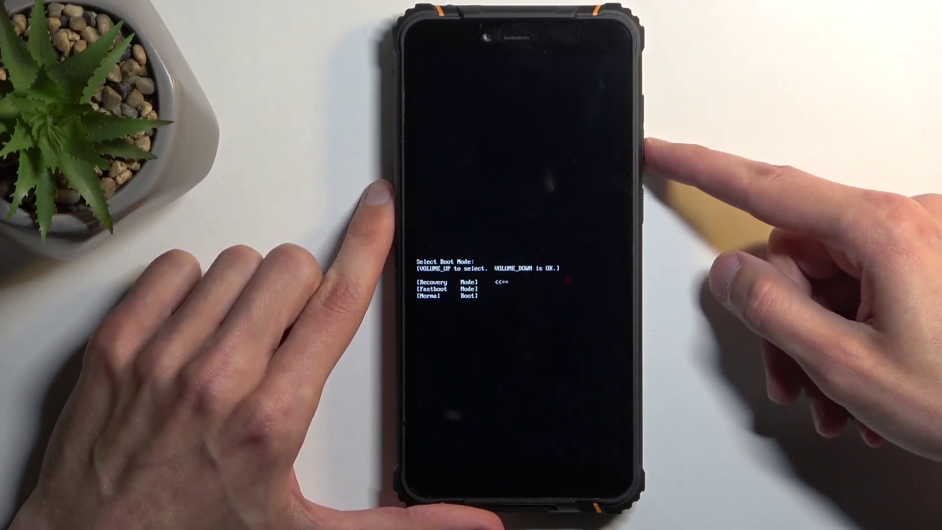
{"action": "key", "text": "XF86AudioLowerVolume"}
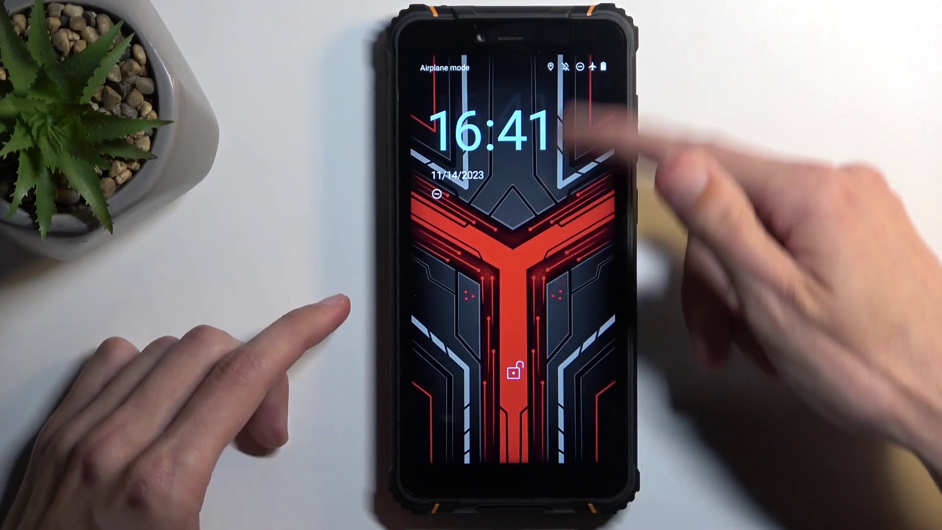
Swipe up on the Hotwav T5 Pro lock screen to reach the home screen
{"action": "left_click_drag", "start_coordinate": [516, 412], "coordinate": [515, 185]}
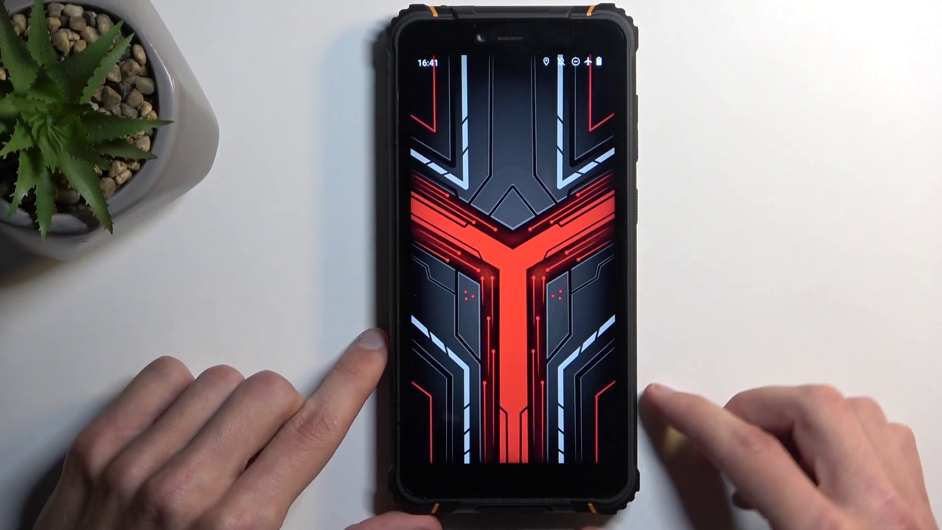